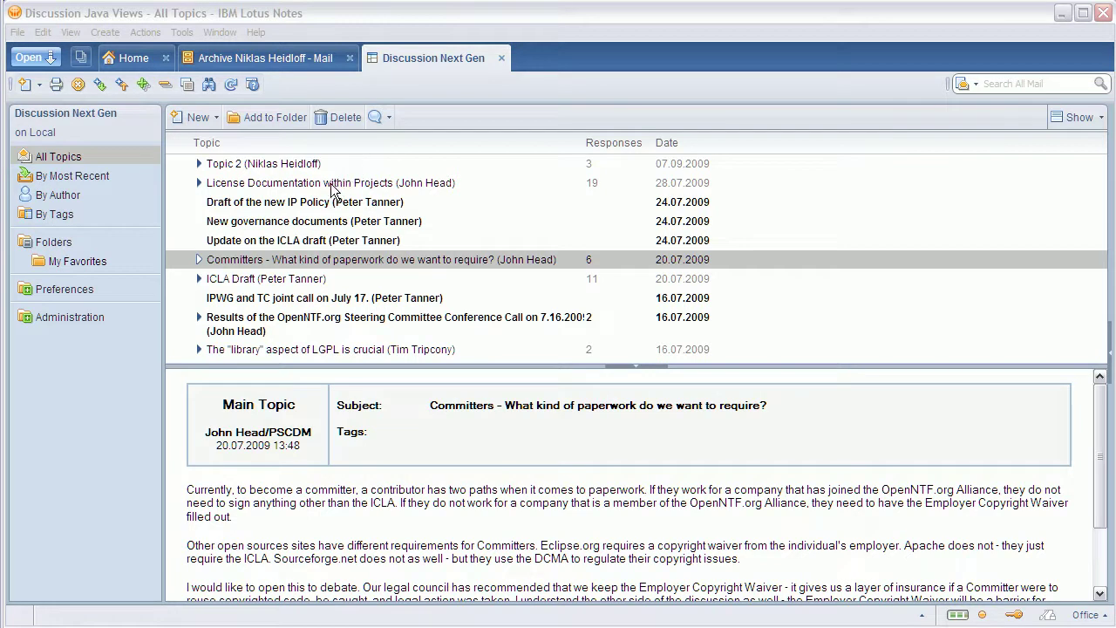
# Step: Open the Committees topic to view its response thread
pyautogui.doubleClick(293, 267)
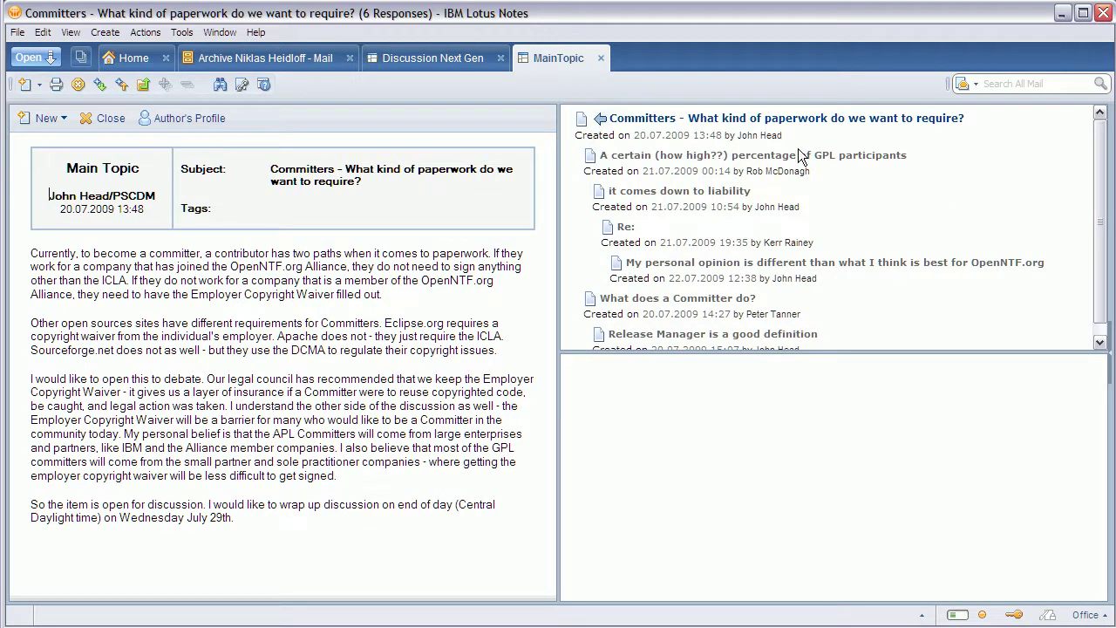
pyautogui.scroll(-1, 962, 179)
pyautogui.scroll(1, 962, 181)
# Step: Preview the GPL percentages, liability, Re: and OpenNTF.org opinion responses, then close the topic
pyautogui.click(629, 160)
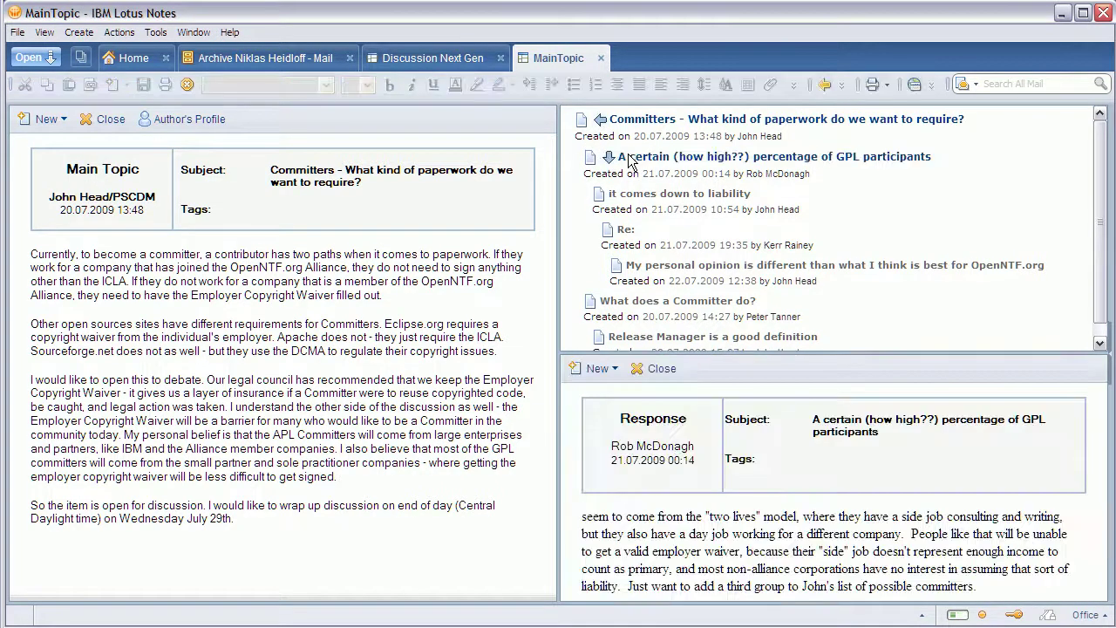
pyautogui.click(674, 195)
pyautogui.click(636, 228)
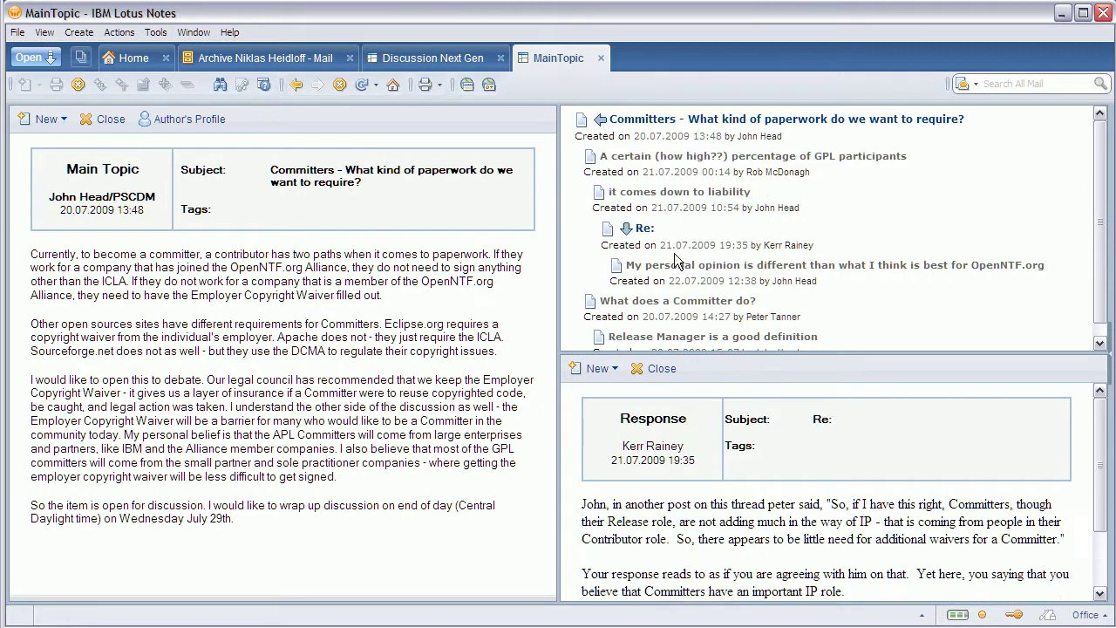
pyautogui.click(685, 268)
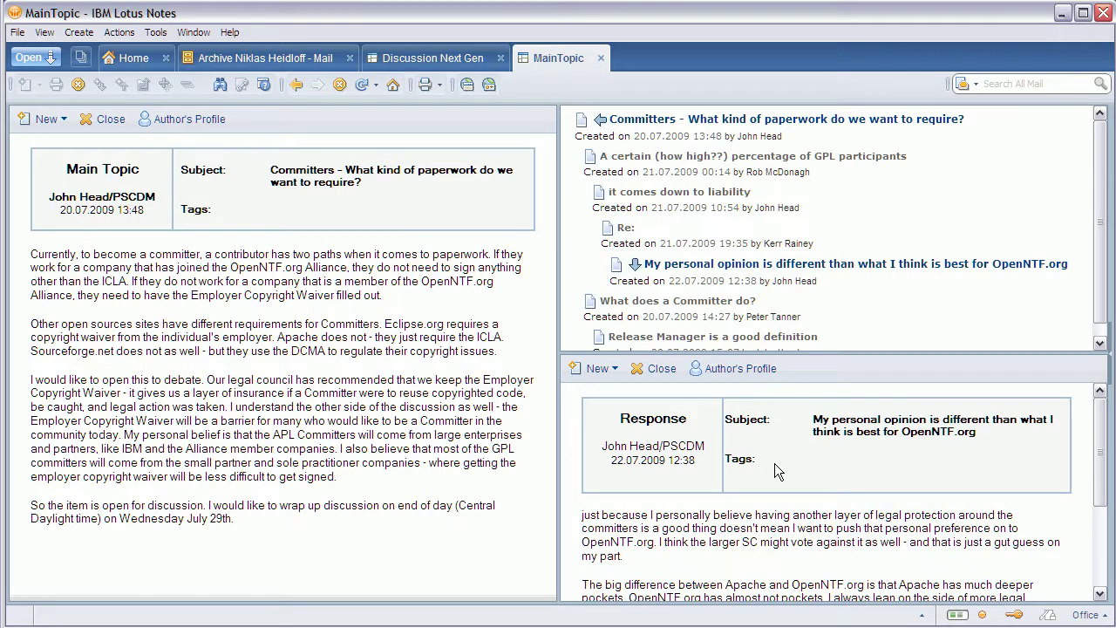
pyautogui.click(600, 58)
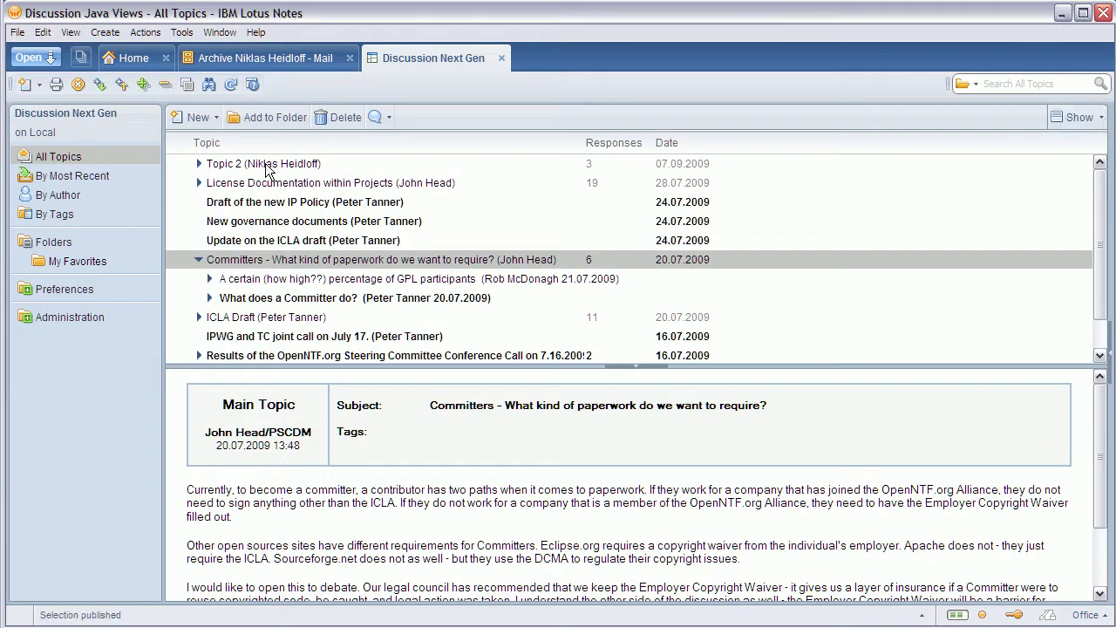
# Step: Open Topic 2, preview Response 4 from its thread, and close it
pyautogui.doubleClick(266, 170)
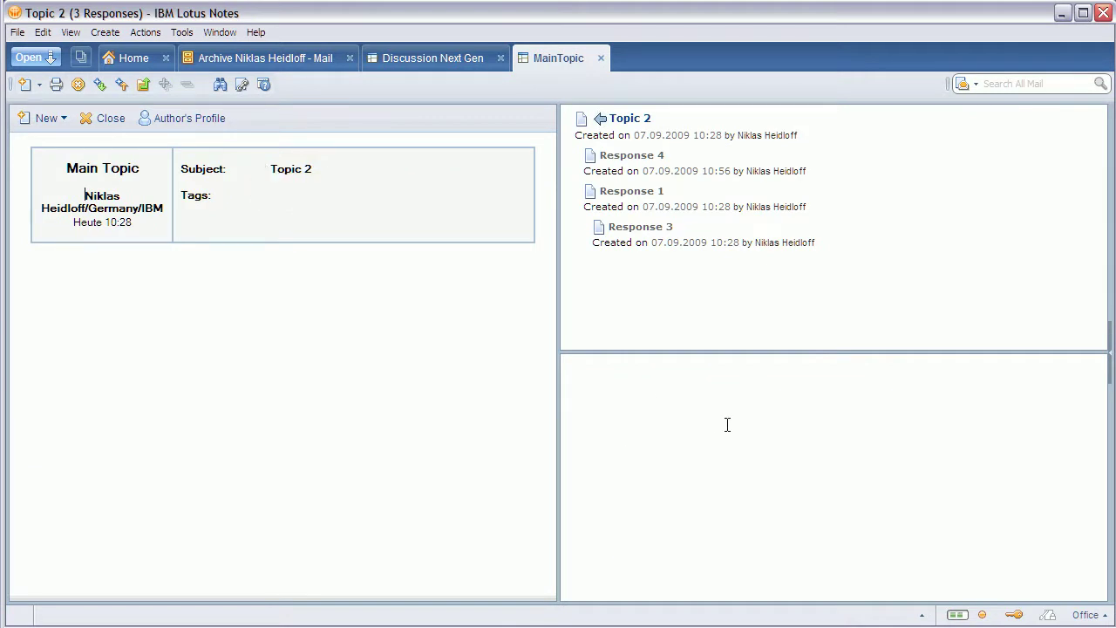
pyautogui.click(635, 162)
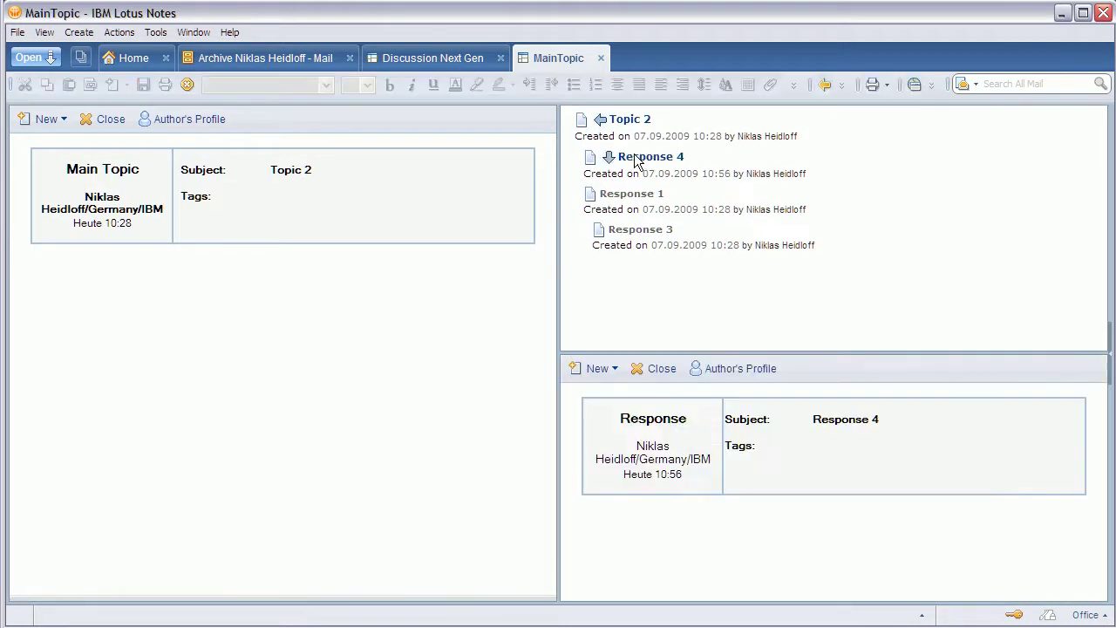
pyautogui.click(600, 58)
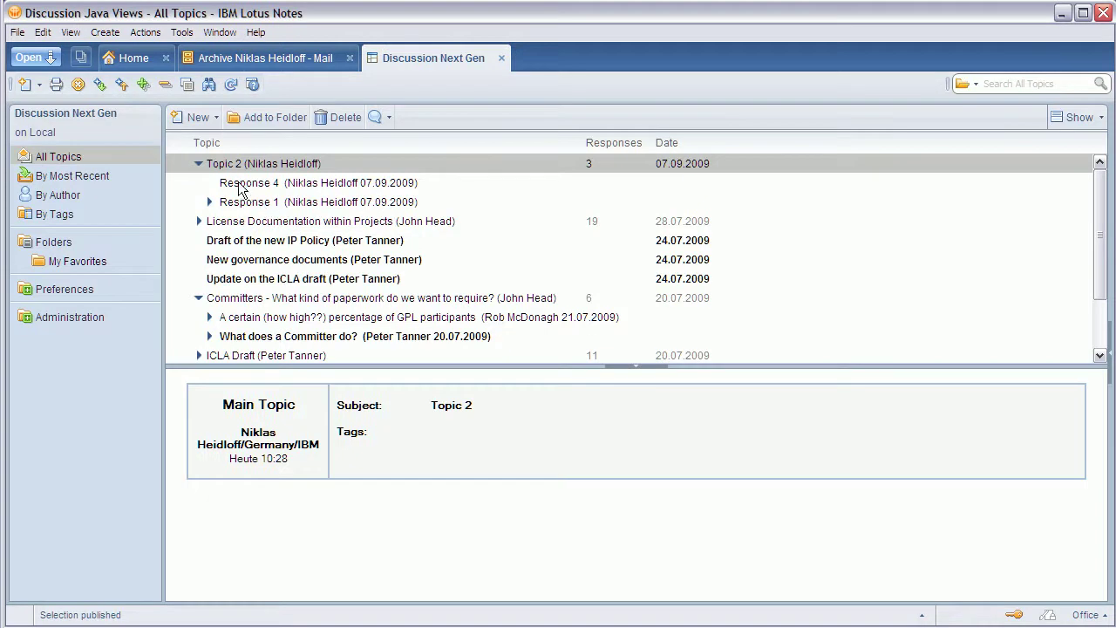
# Step: Open Response 4 and preview Responses 1 and 3, then expand Response 1 and select Response 3
pyautogui.doubleClick(241, 185)
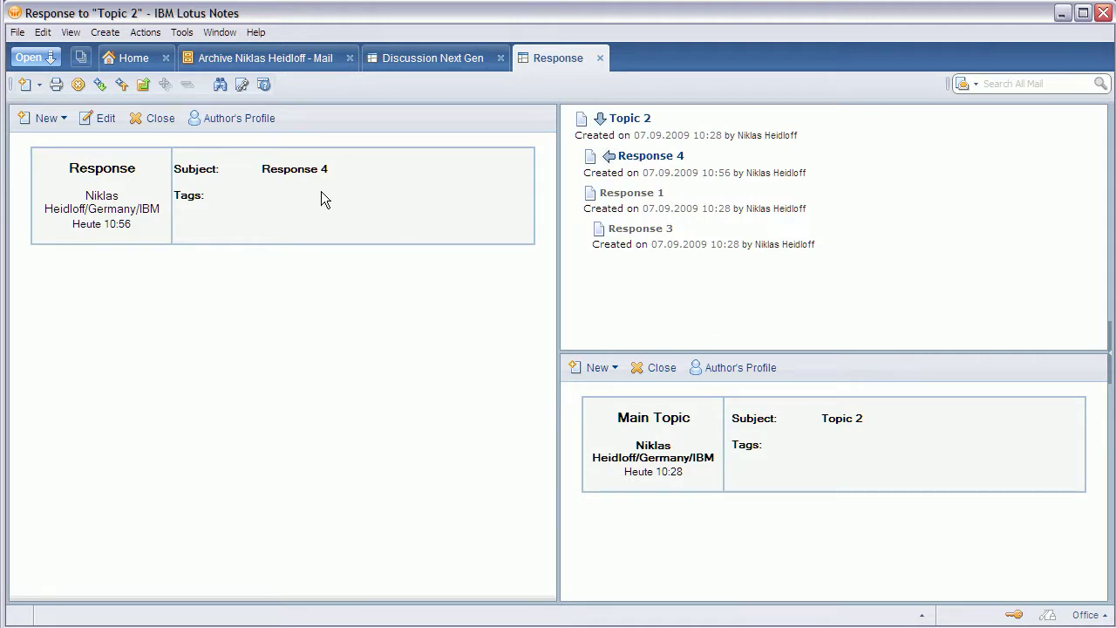
pyautogui.click(633, 193)
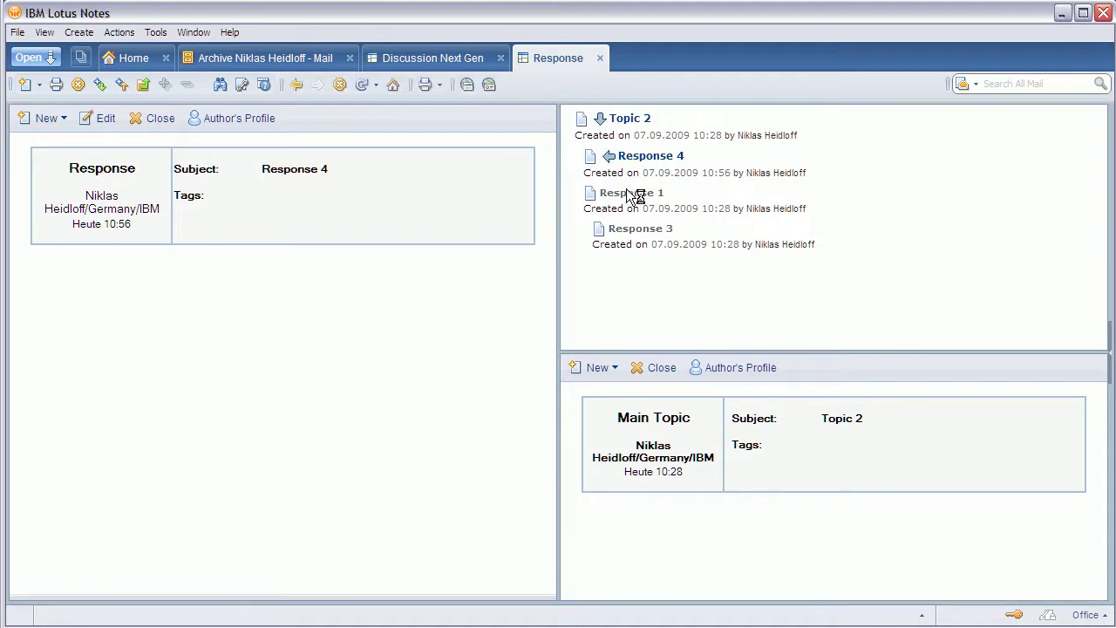
pyautogui.click(646, 239)
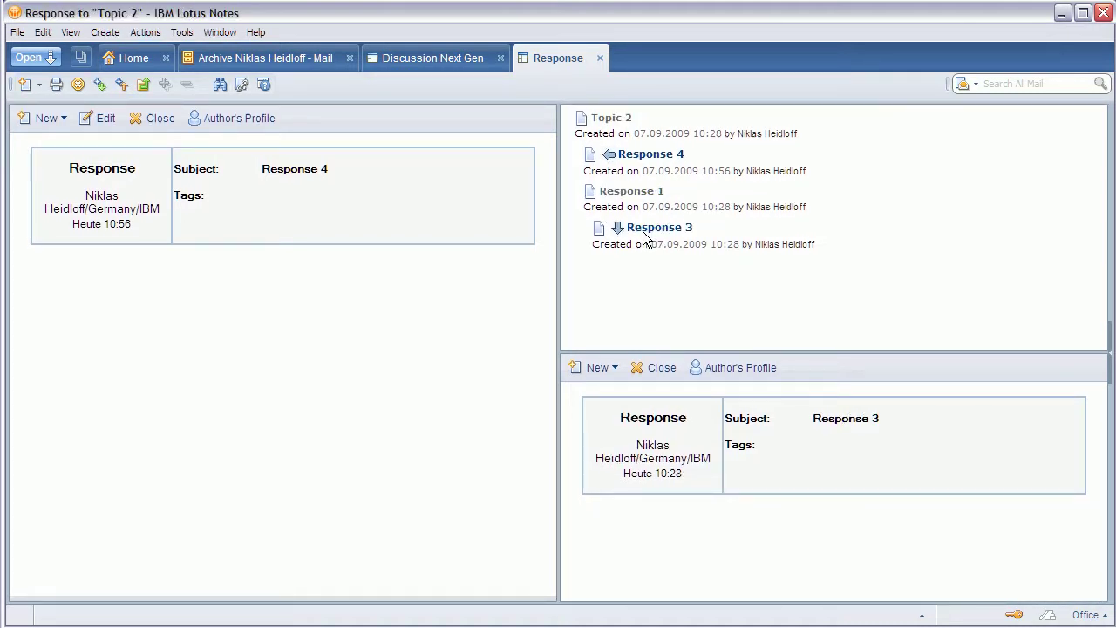
pyautogui.click(600, 58)
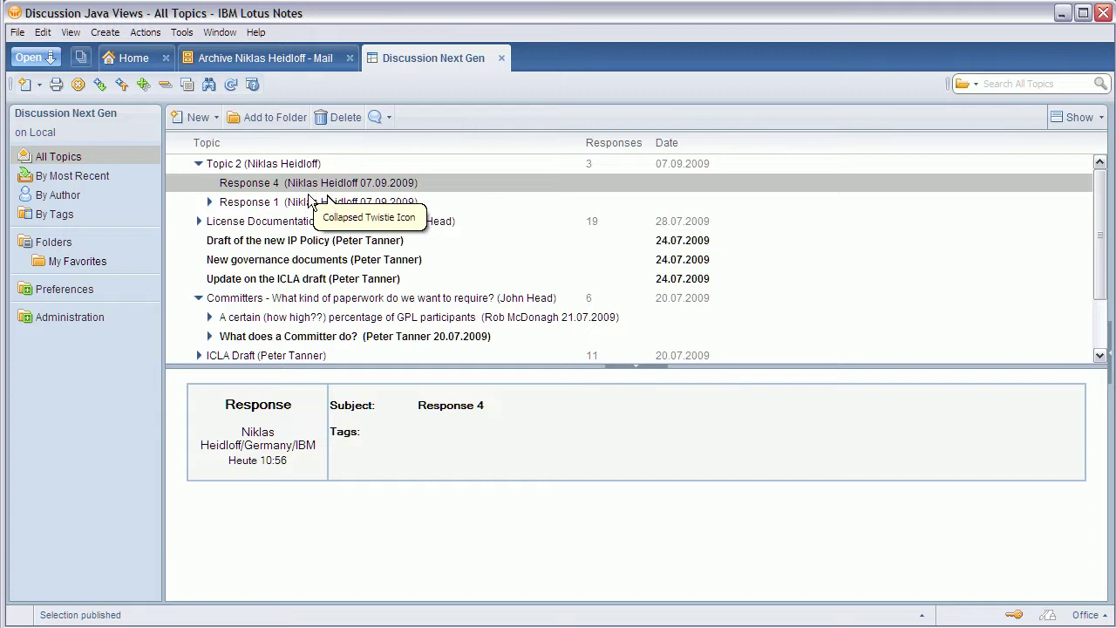
pyautogui.click(214, 203)
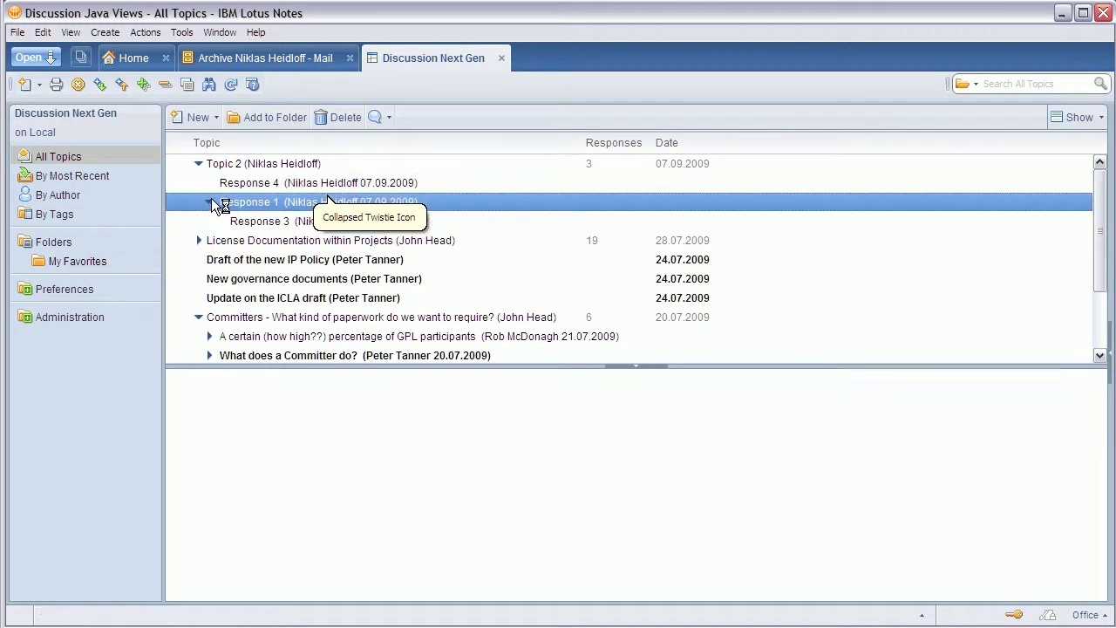
pyautogui.click(302, 223)
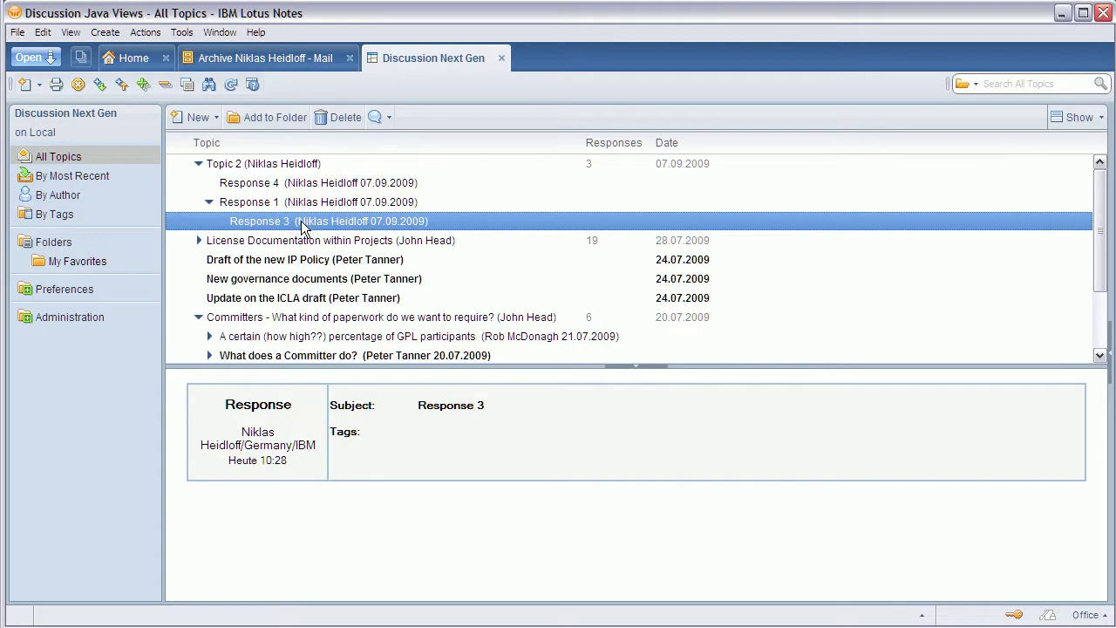
# Step: Start a new response to Response 3 with body text 'sdfsd'
pyautogui.click(193, 121)
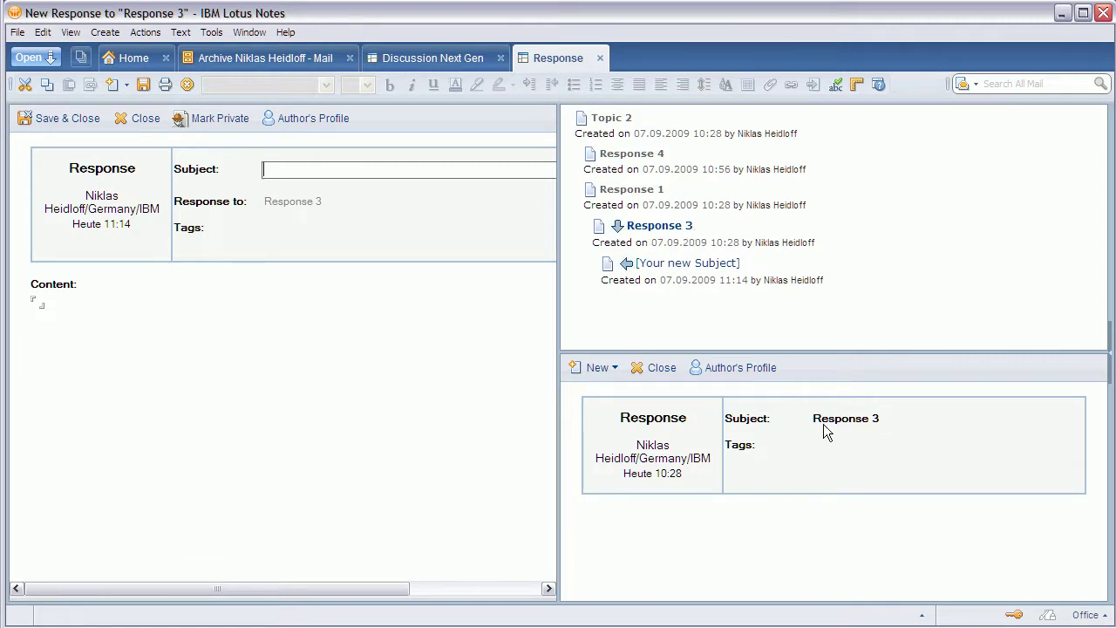
pyautogui.click(373, 307)
pyautogui.write('sdfsd')
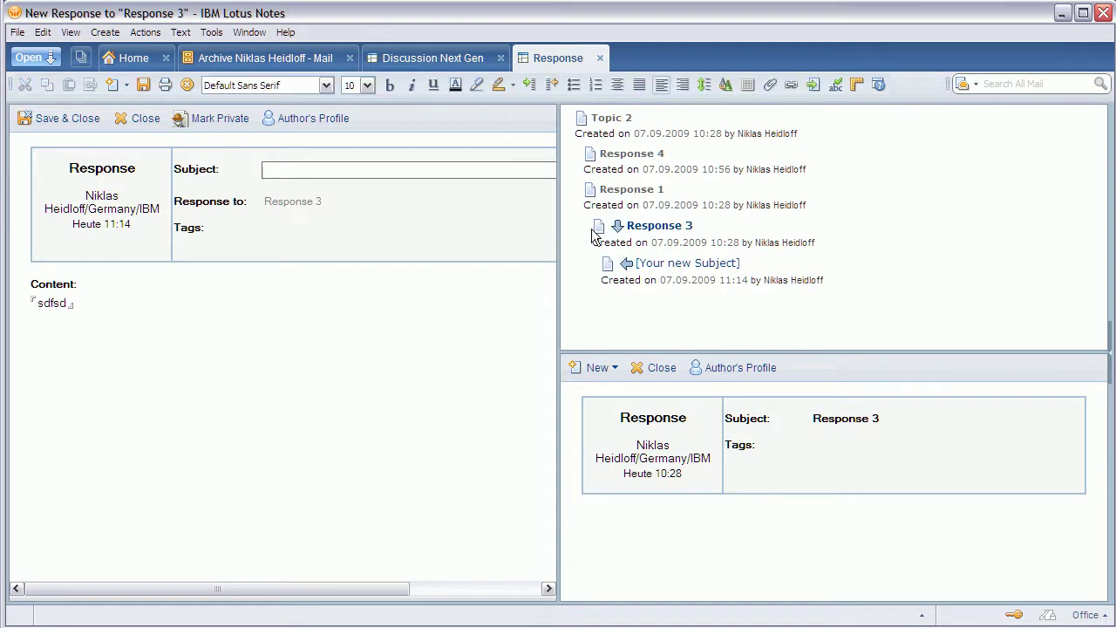
pyautogui.click(645, 192)
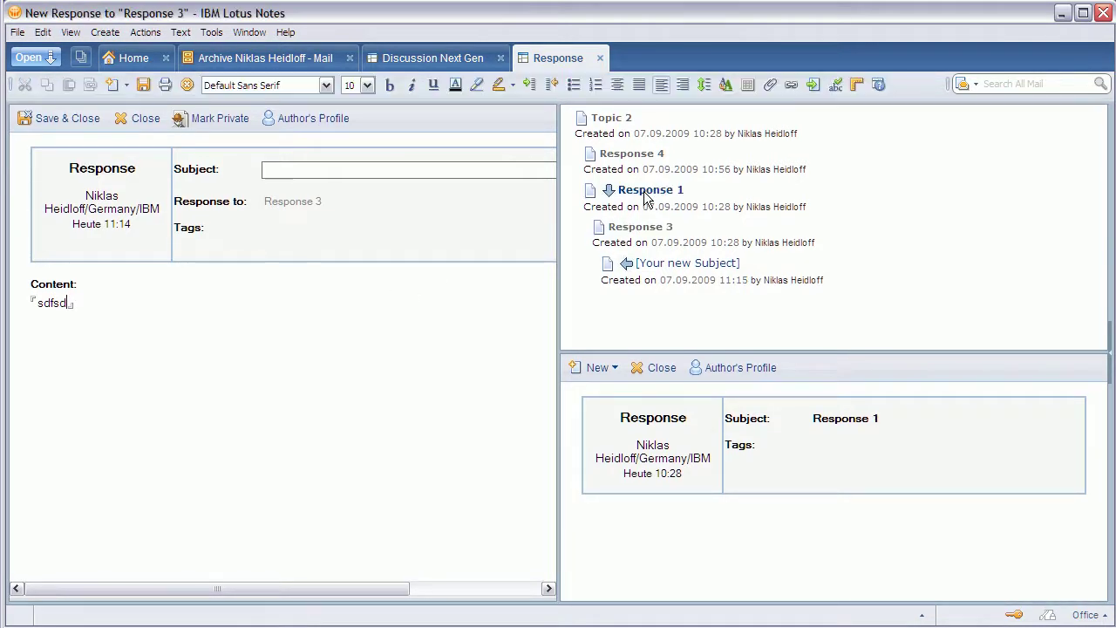
pyautogui.click(627, 157)
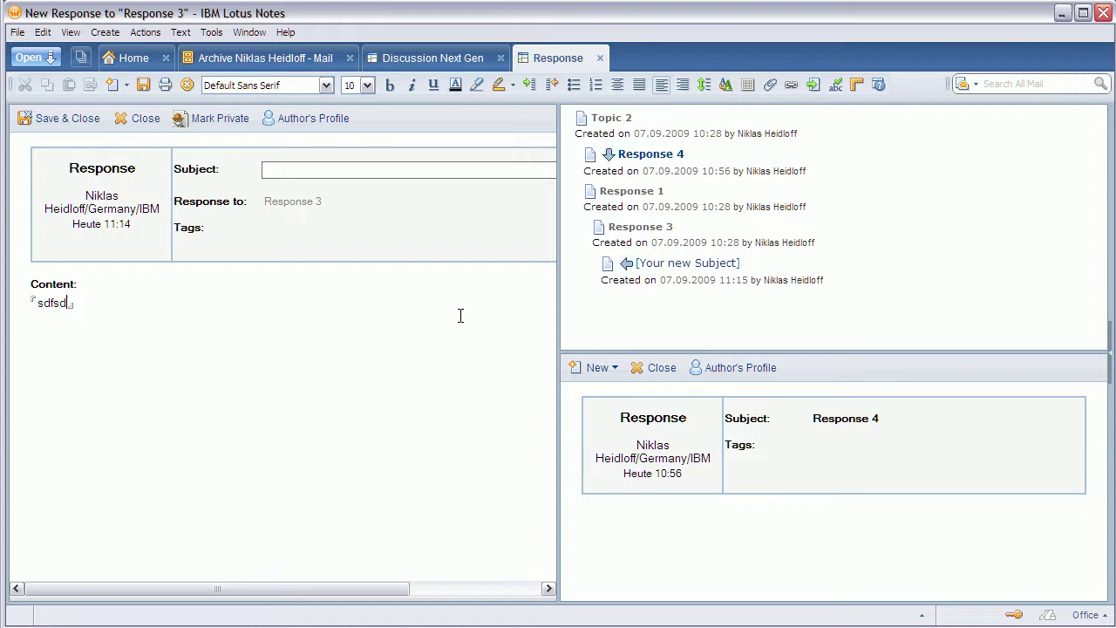
# Step: Give the new response the subject 'adsf' and save it on closing
pyautogui.click(300, 169)
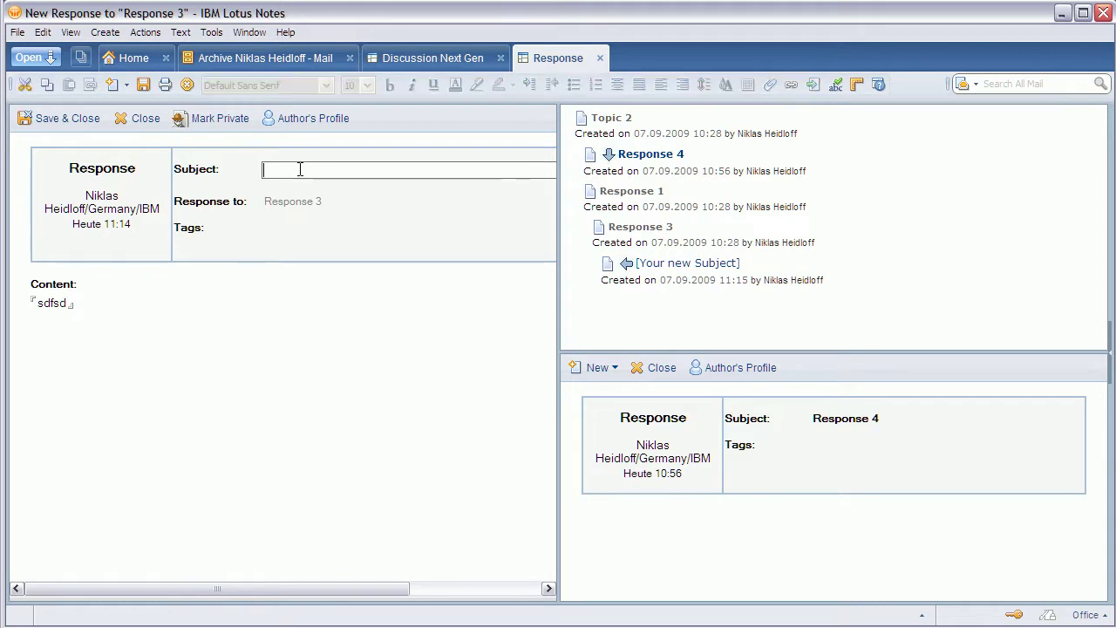
pyautogui.write('adsf')
pyautogui.click(599, 57)
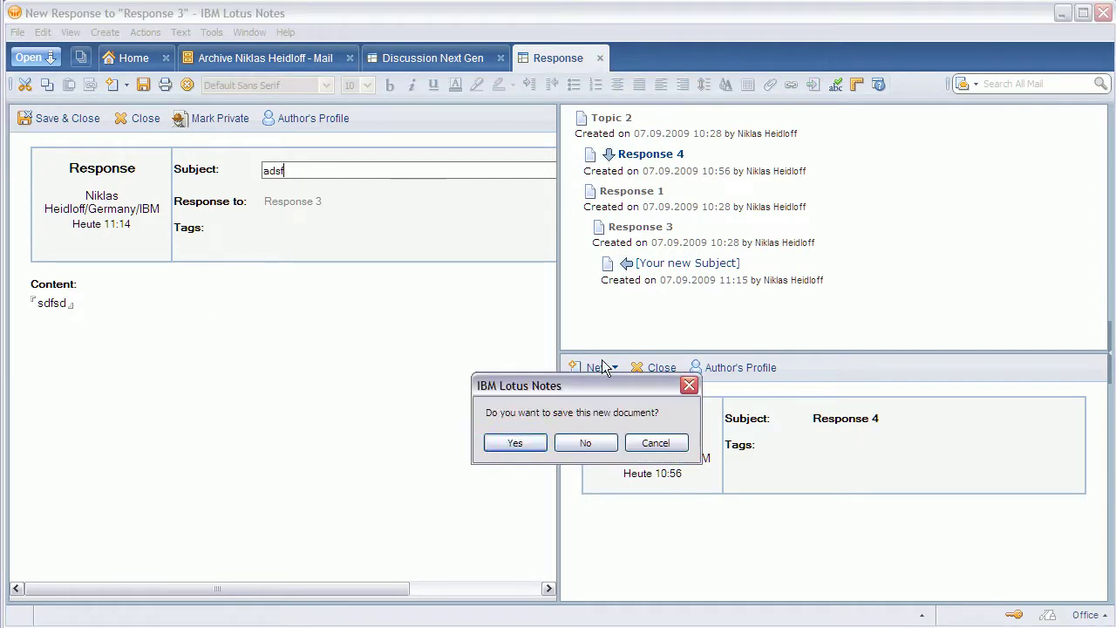
pyautogui.click(510, 446)
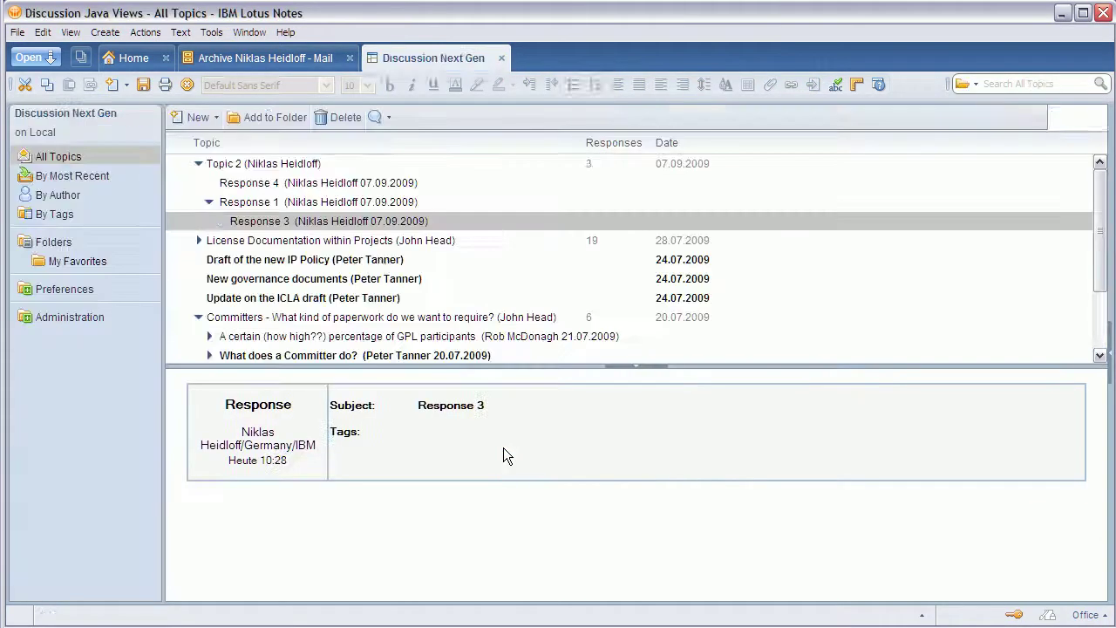
# Step: Open Response 3's thread to confirm the saved 'adsf' response is there
pyautogui.doubleClick(345, 220)
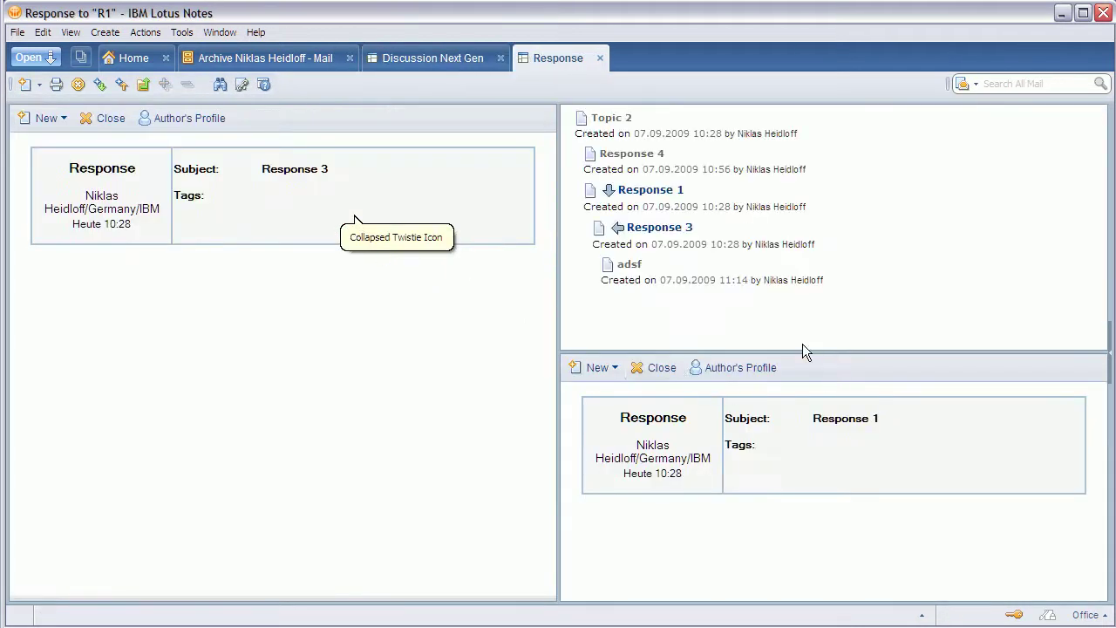
pyautogui.click(635, 265)
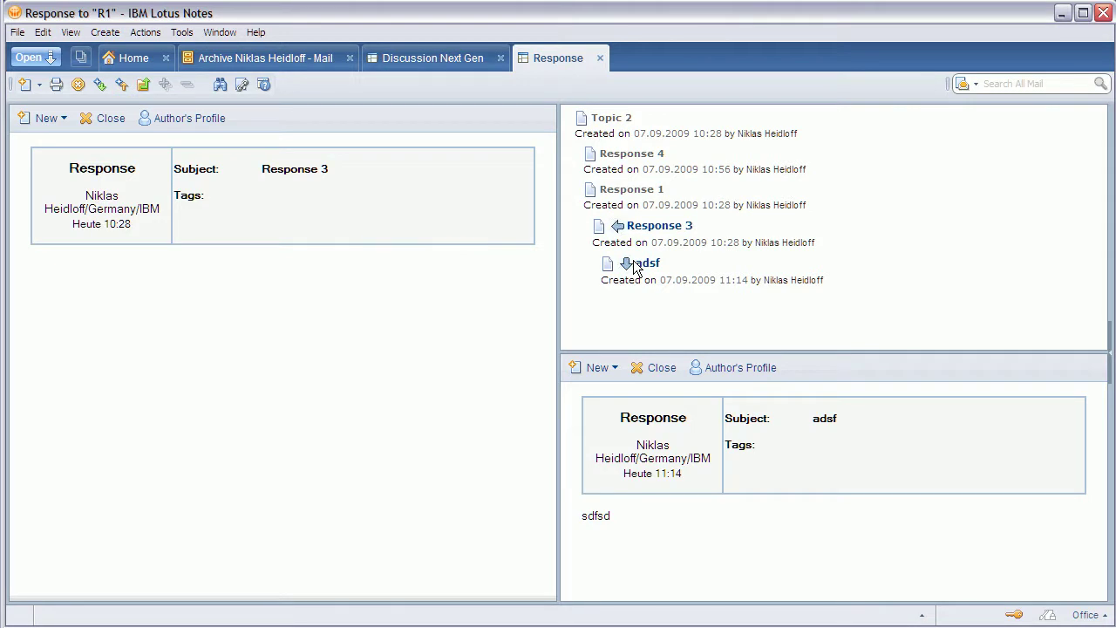
pyautogui.click(599, 58)
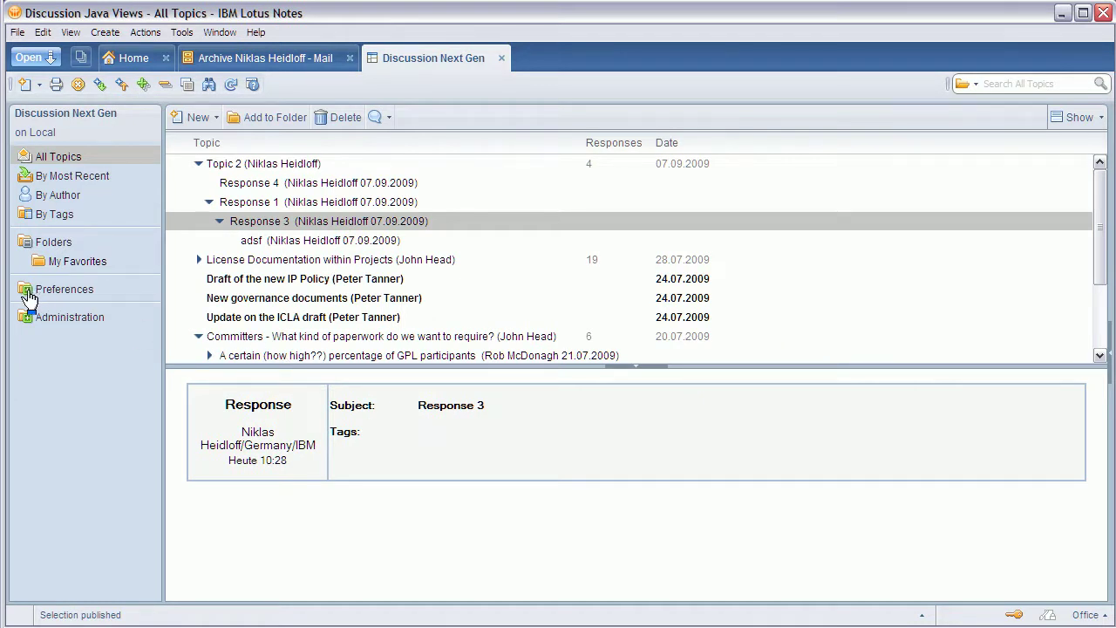
# Step: Expand Preferences and view My Author Profile and My Interest Profile
pyautogui.click(29, 298)
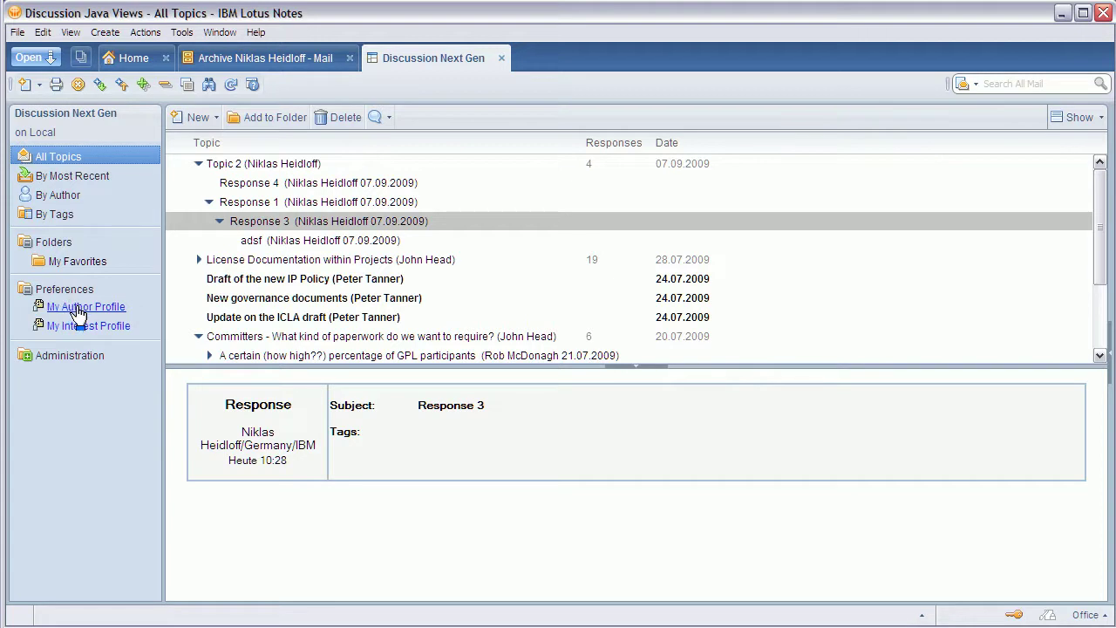
pyautogui.click(78, 308)
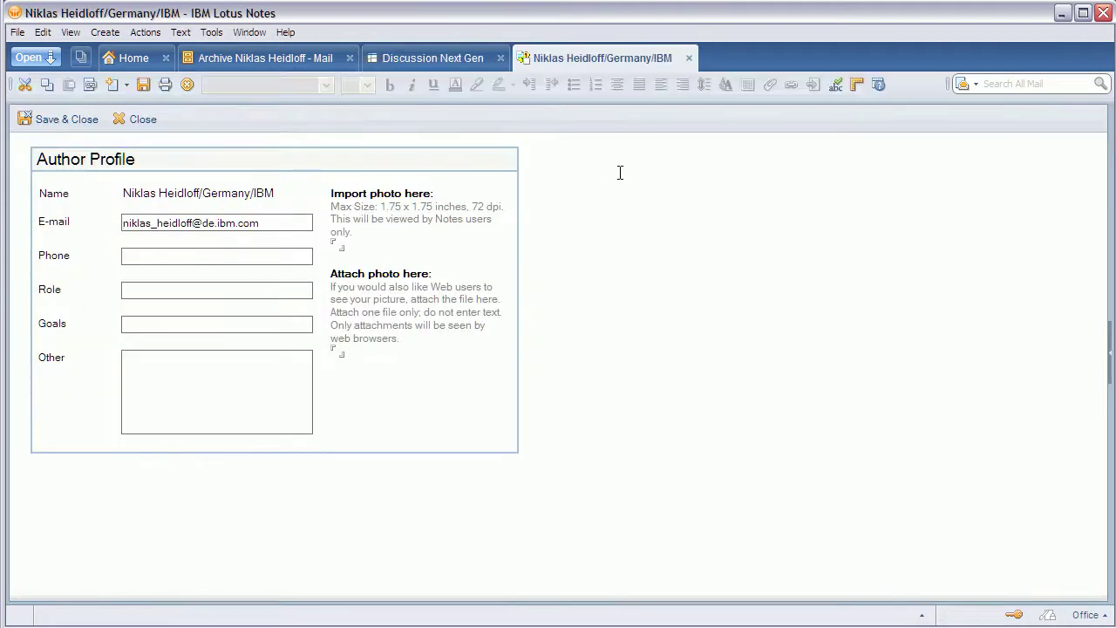
pyautogui.click(688, 57)
pyautogui.click(114, 335)
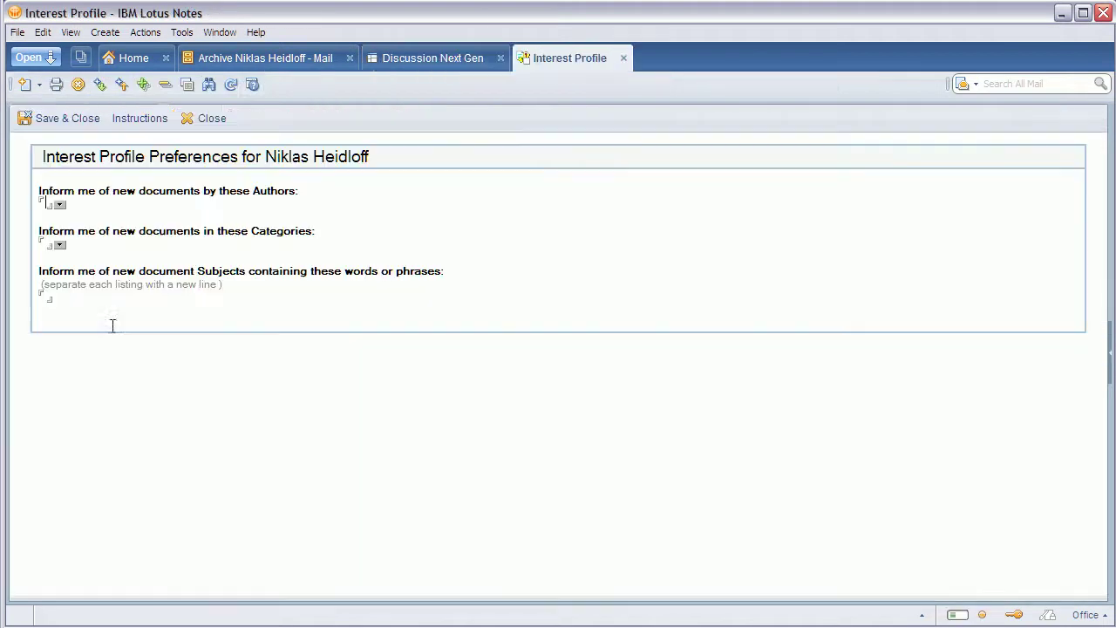
pyautogui.click(624, 57)
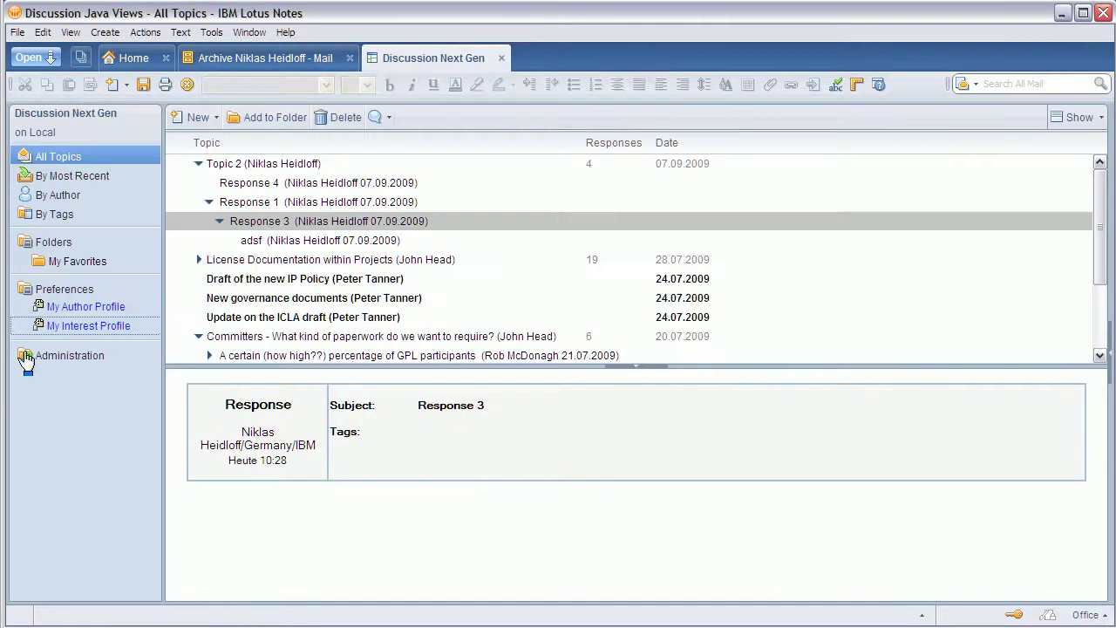
# Step: Expand Administration, browse All Documents, Author Profiles and the Web Configuration Profile, then return to All Topics
pyautogui.click(27, 360)
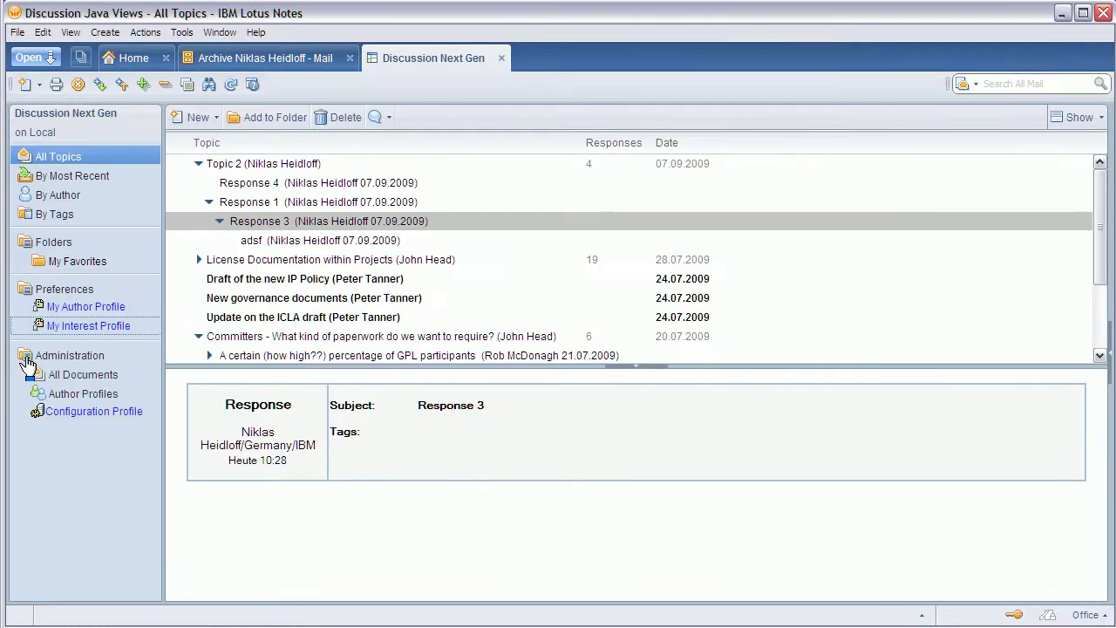
pyautogui.click(81, 375)
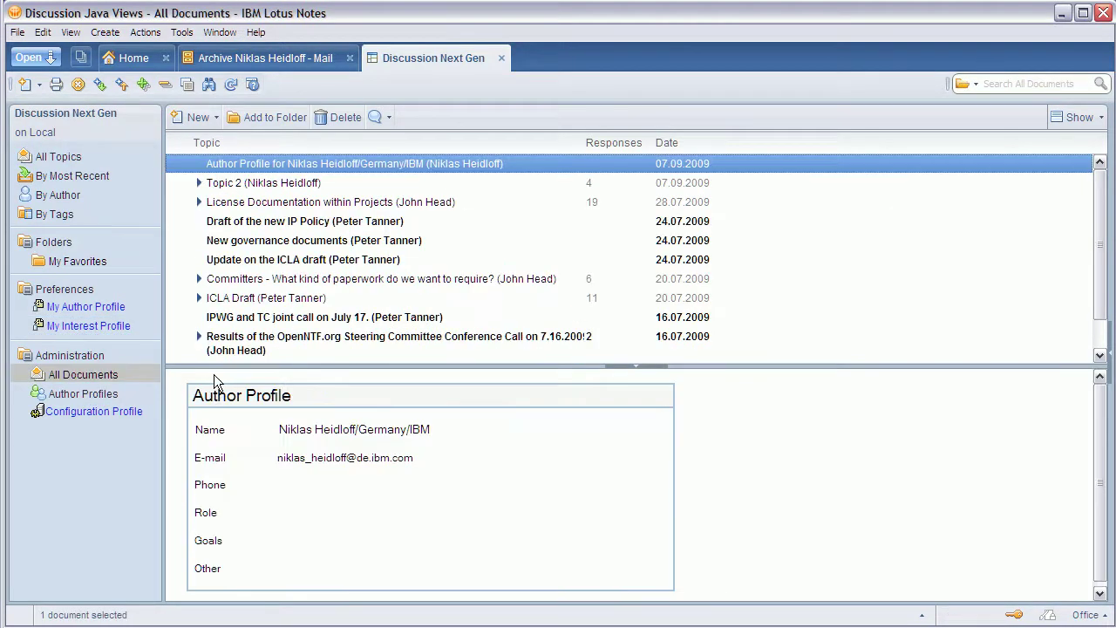
pyautogui.click(93, 399)
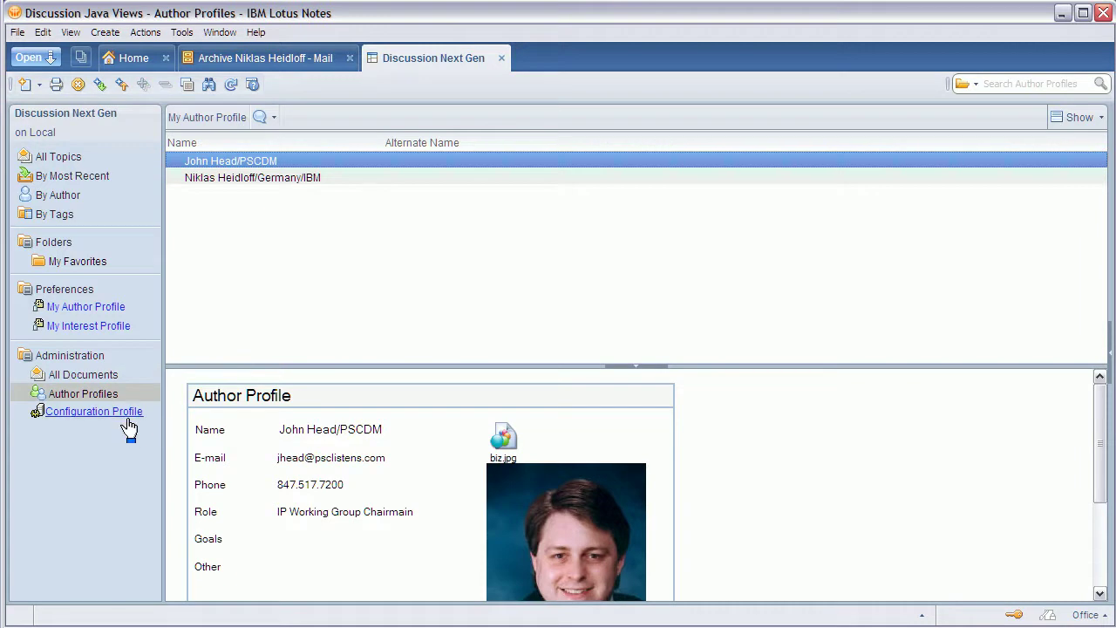
pyautogui.click(127, 411)
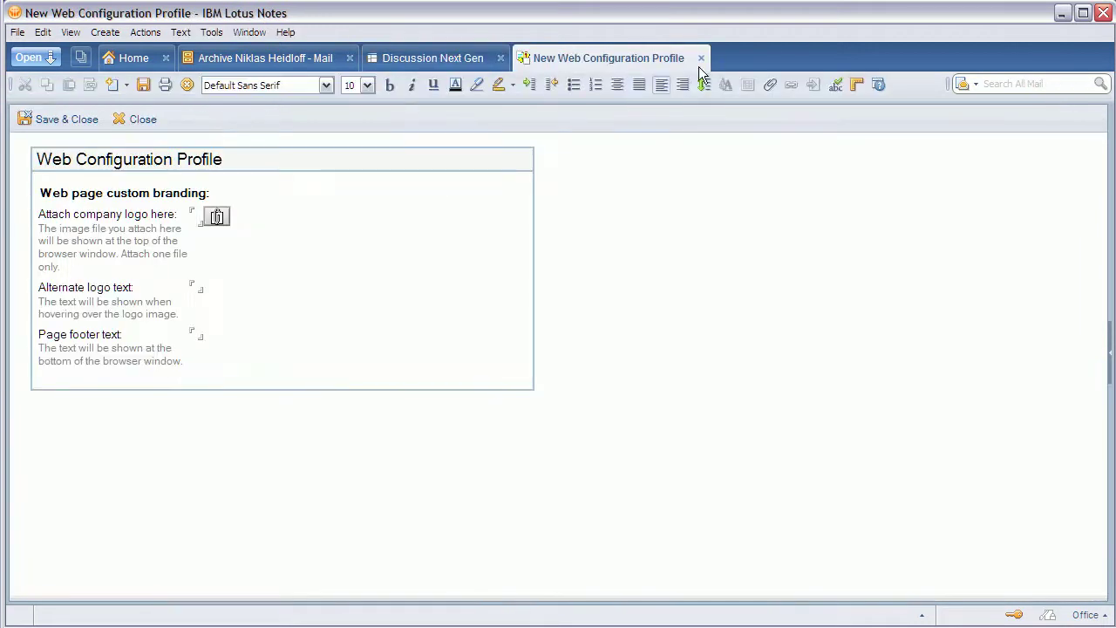
pyautogui.click(701, 58)
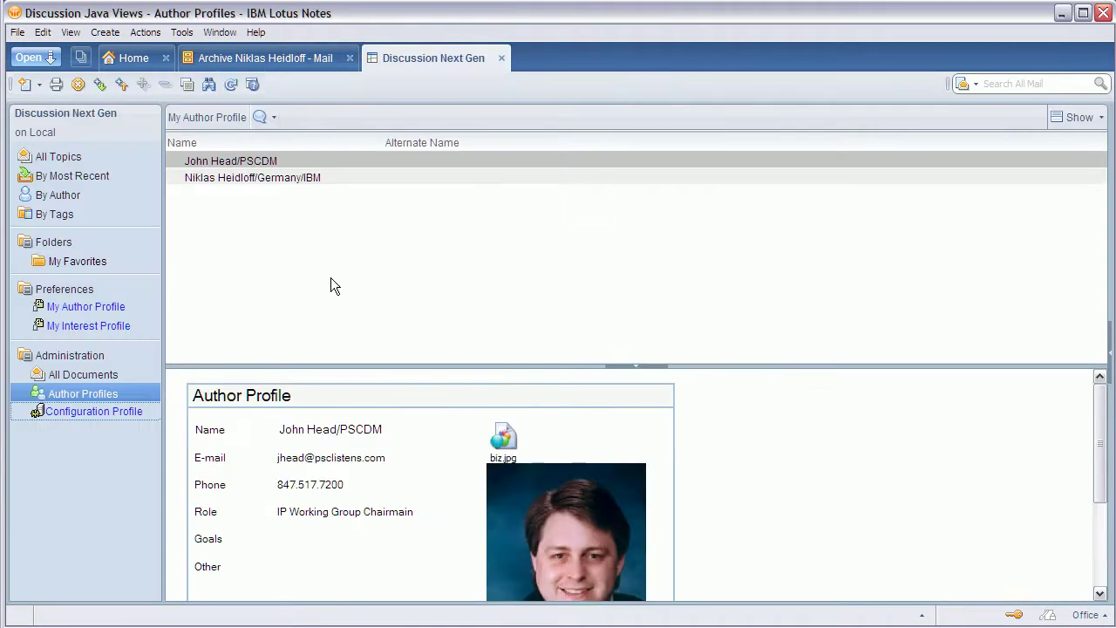
pyautogui.click(65, 159)
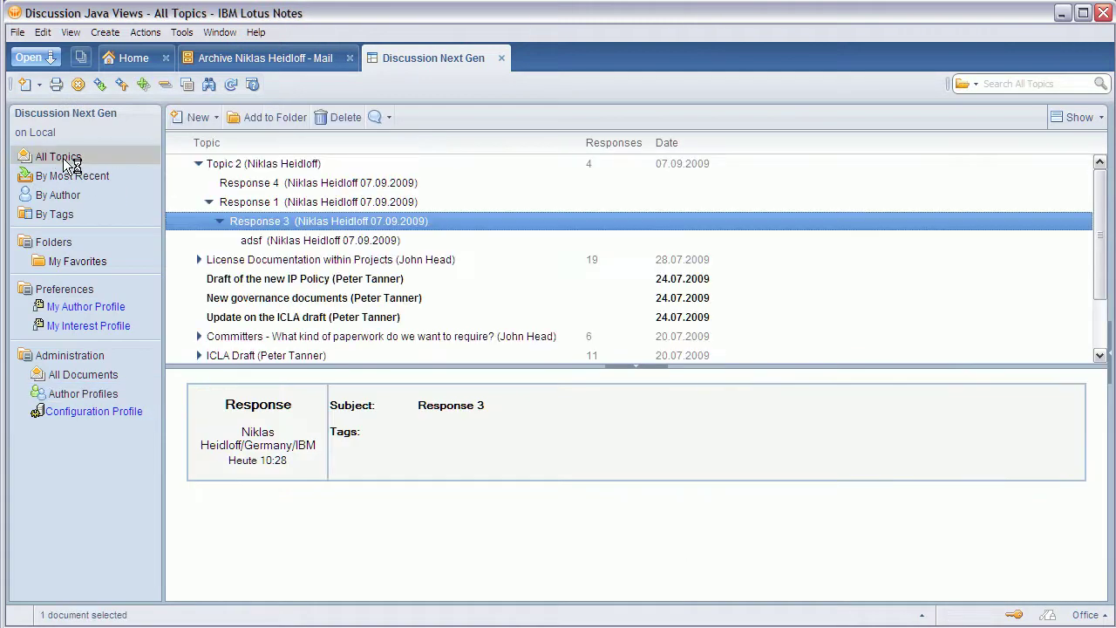
# Step: Collapse Topic 2, view Response 4 from By Most Recent, then return to All Topics
pyautogui.click(199, 165)
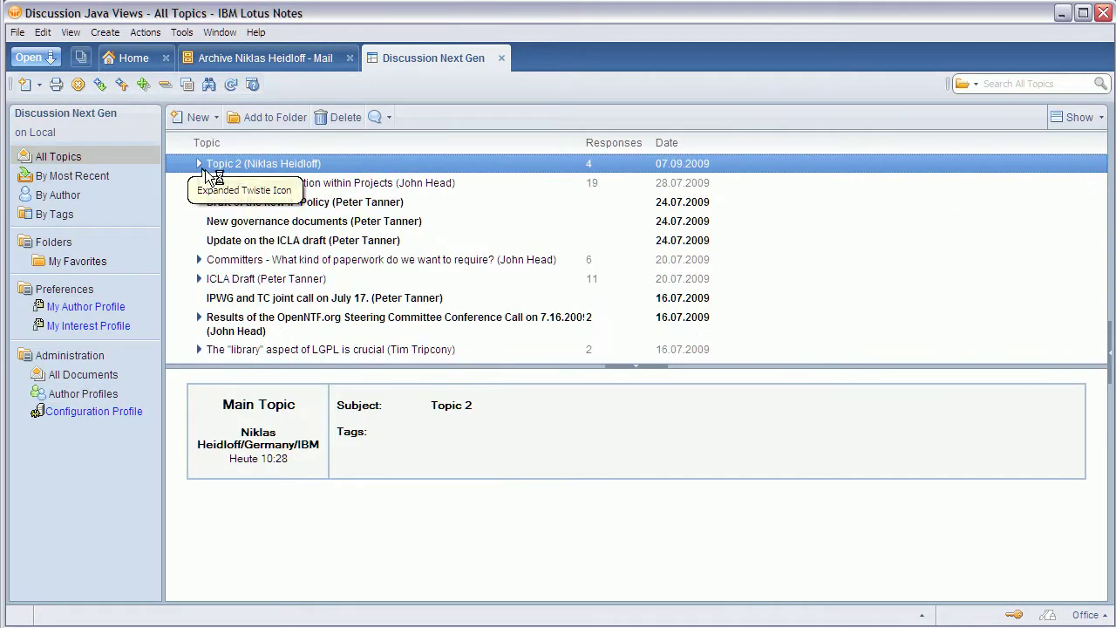
pyautogui.click(68, 179)
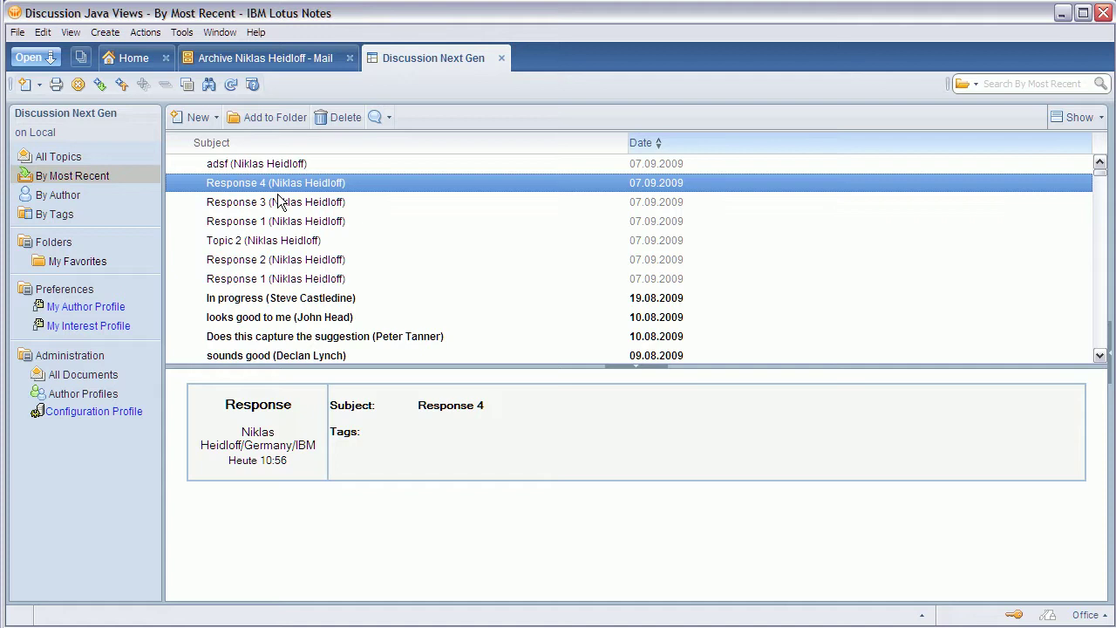
pyautogui.doubleClick(266, 185)
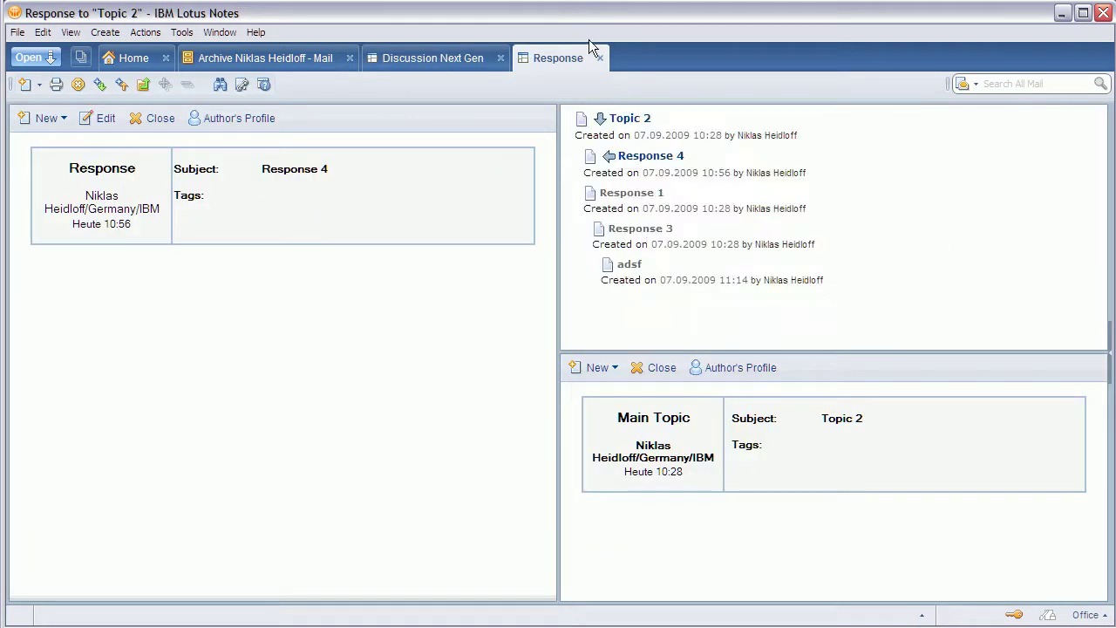
pyautogui.click(599, 58)
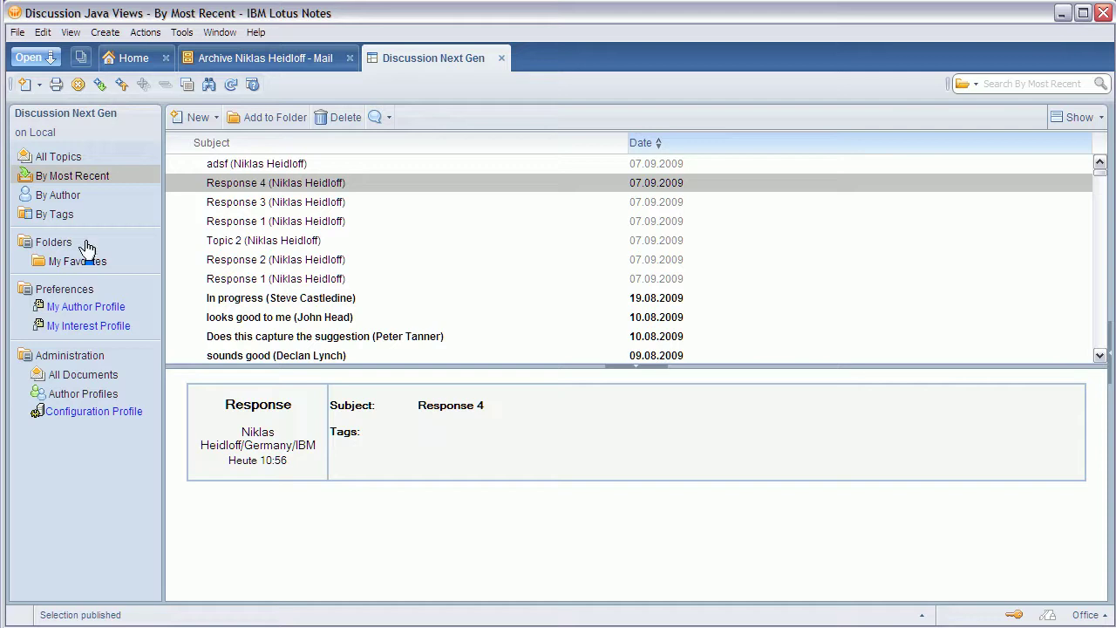
pyautogui.click(73, 156)
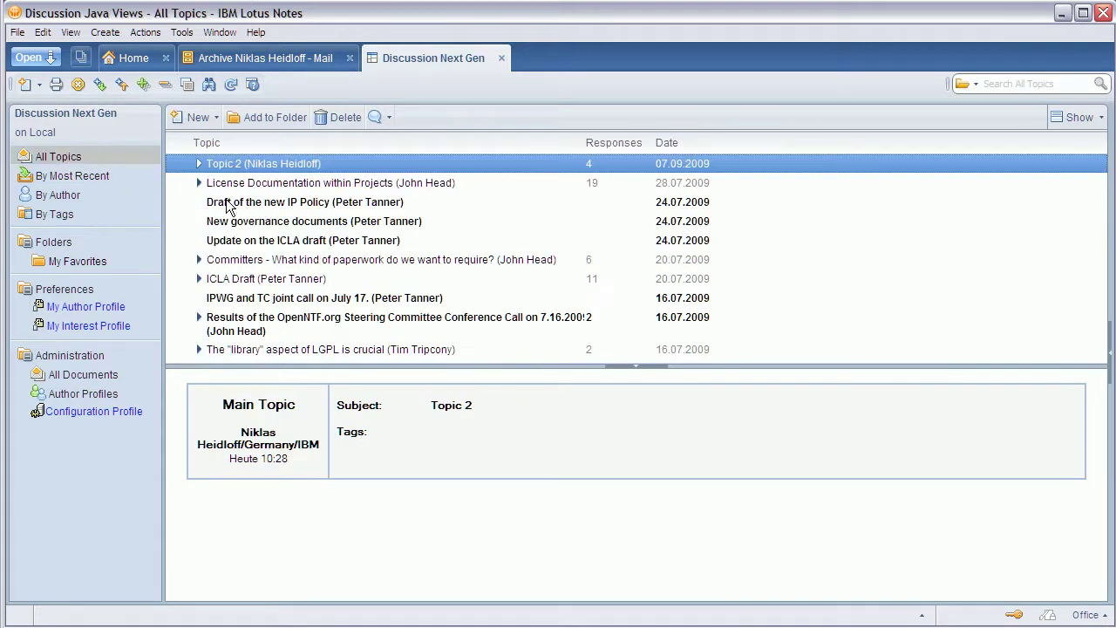
# Step: Add 'Draft of the new IP Policy' to My Favorites, check the folder, then show By Most Recent
pyautogui.moveTo(229, 206); pyautogui.dragTo(80, 262)
pyautogui.click(80, 261)
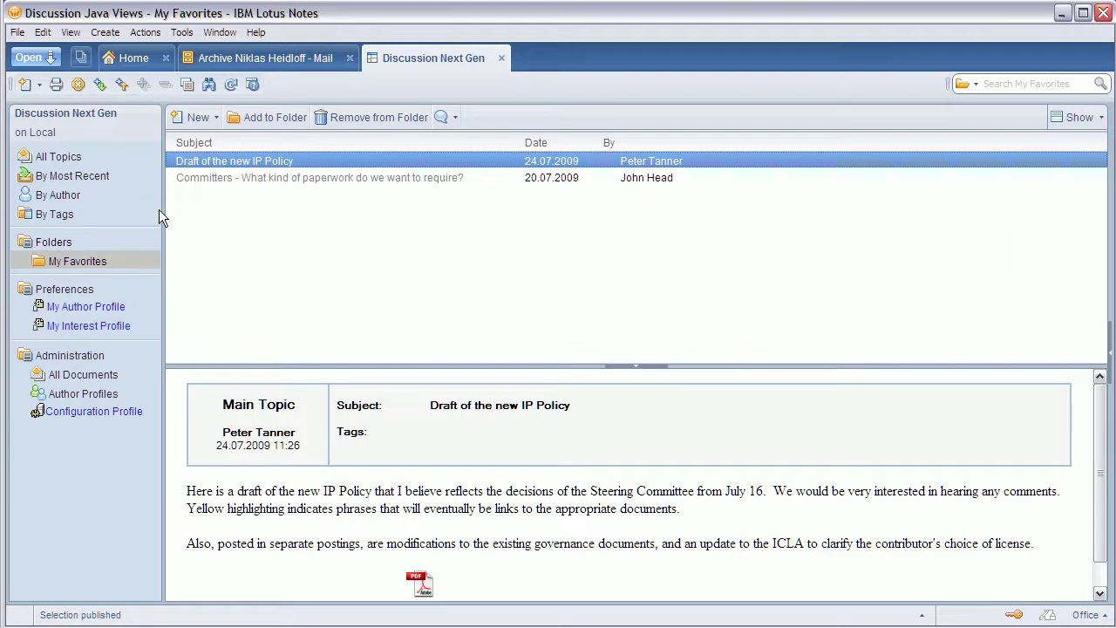
pyautogui.click(78, 178)
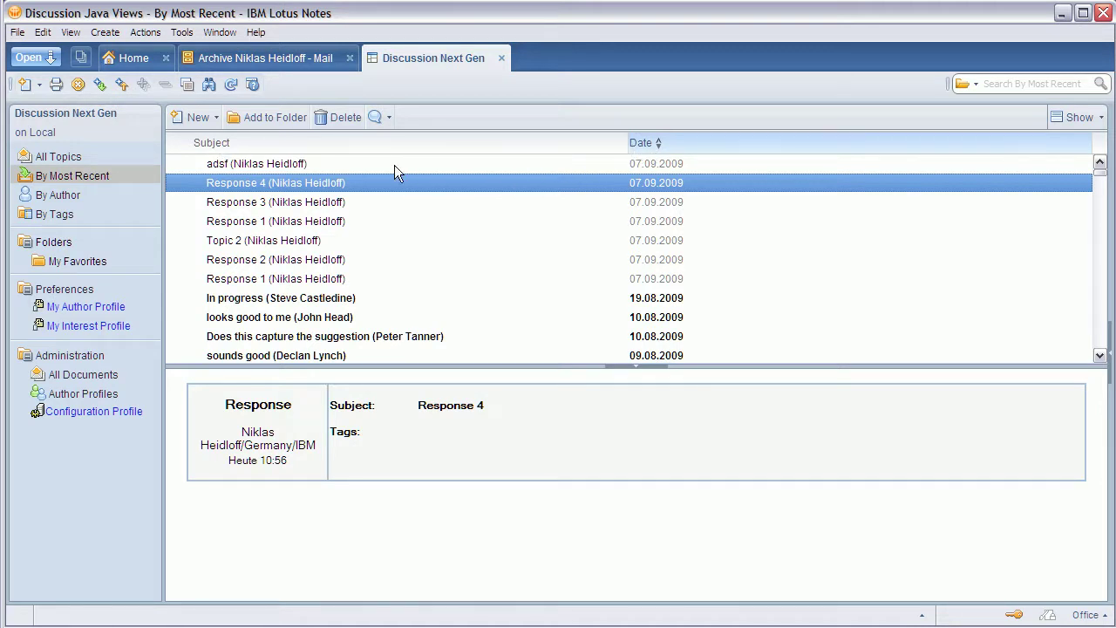
# Step: Browse the By Author view with one author expanded and the By Tags view, then return to All Topics
pyautogui.click(62, 195)
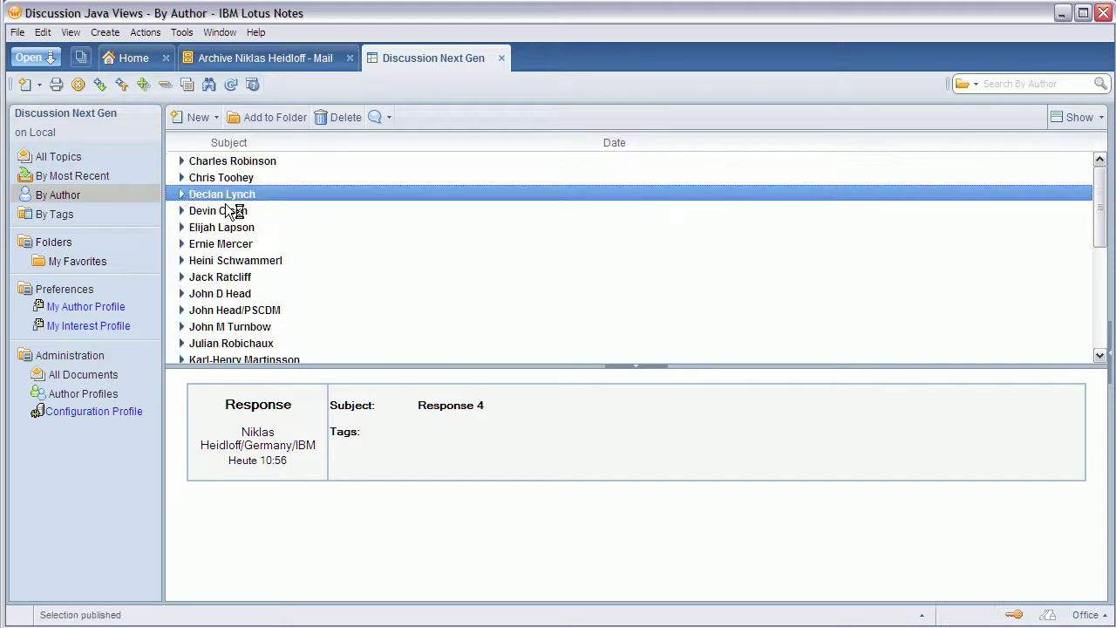
pyautogui.click(182, 177)
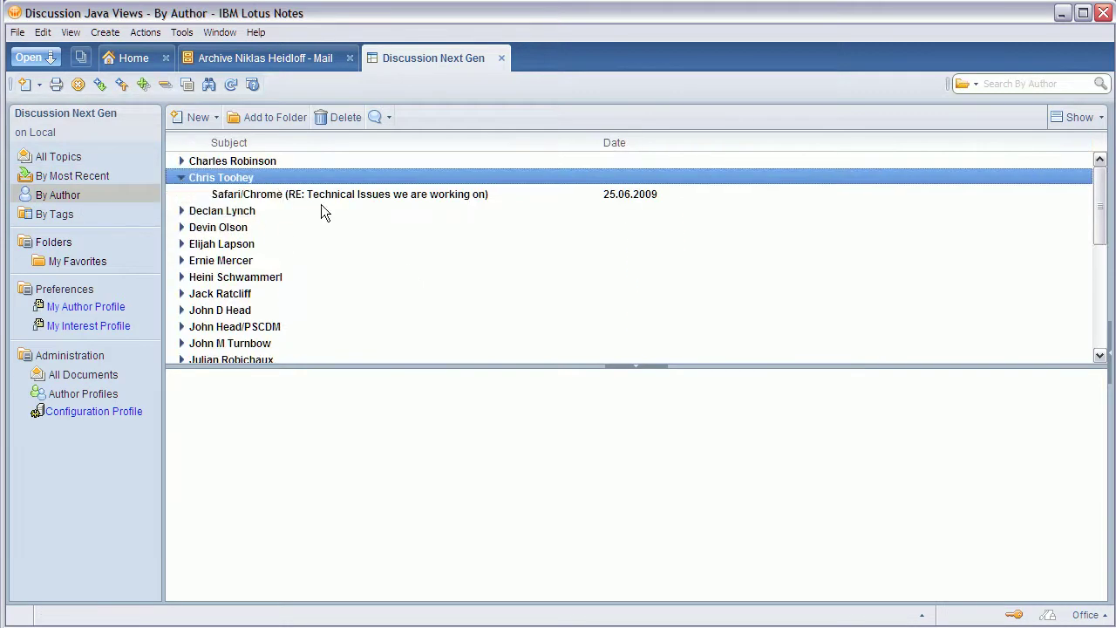
pyautogui.click(79, 213)
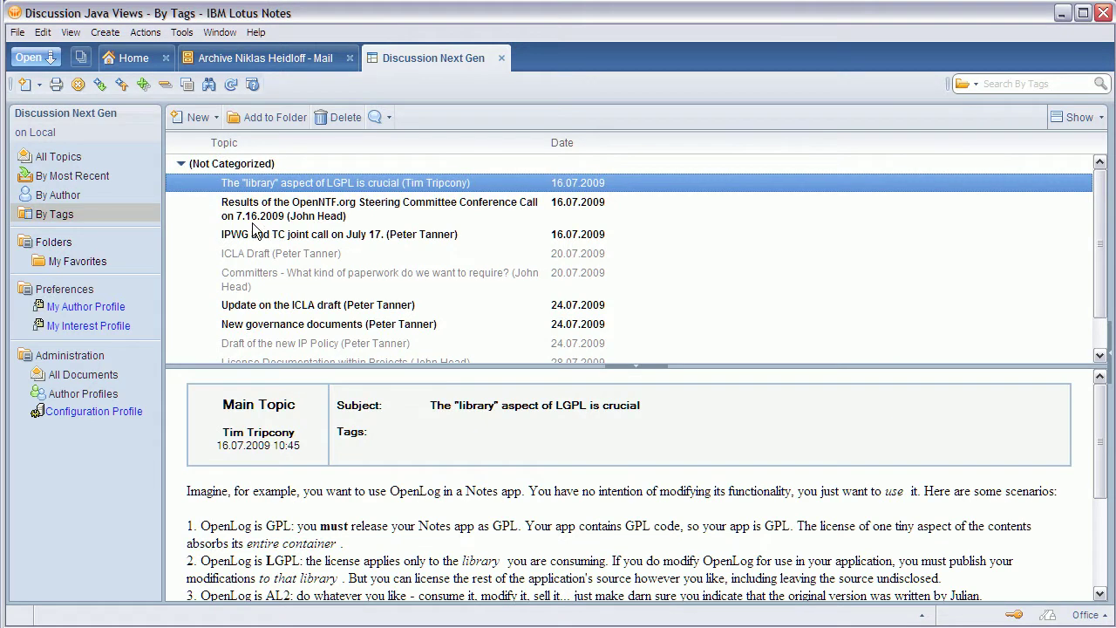
pyautogui.click(70, 156)
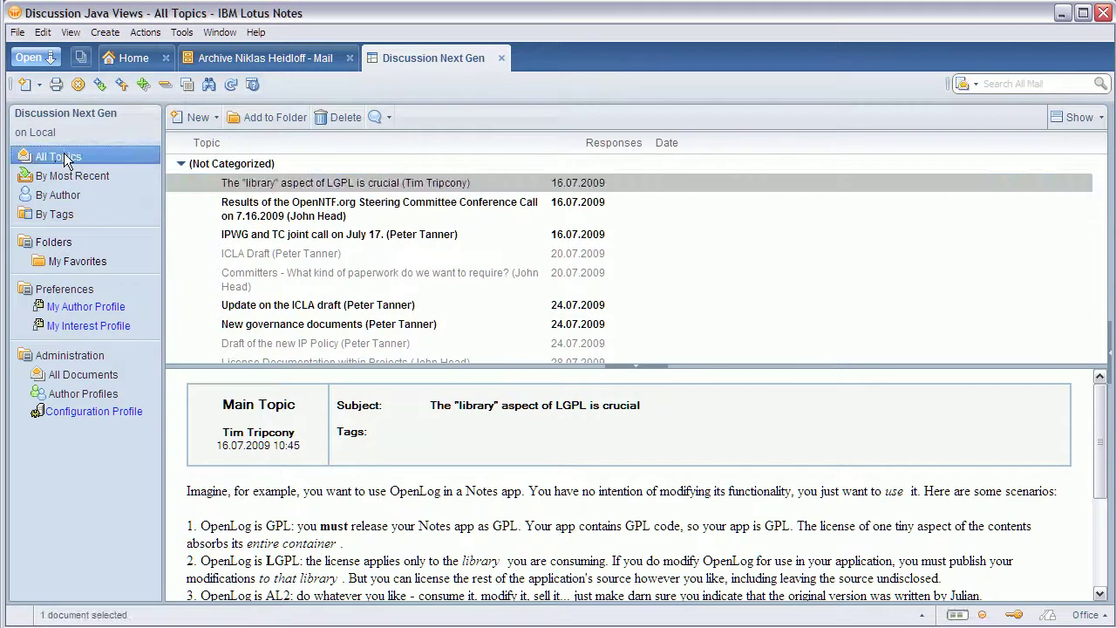